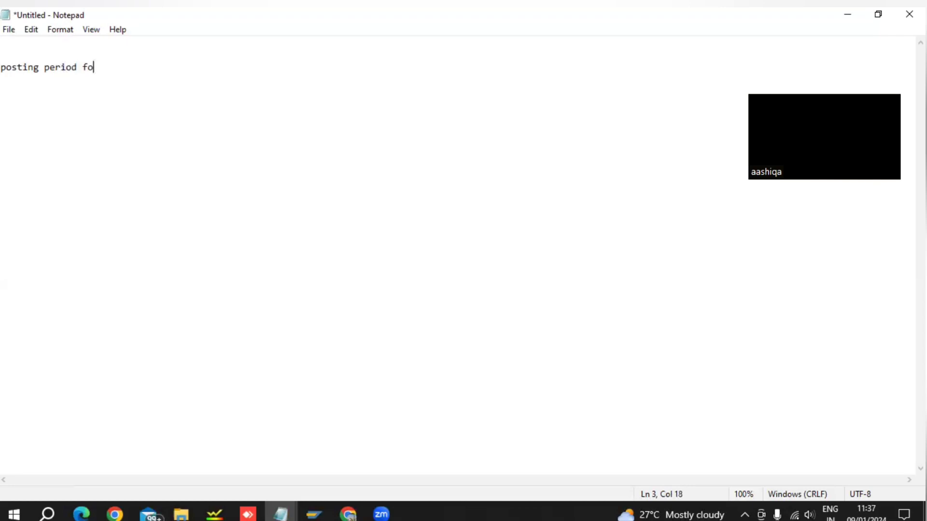
# Complete the Notepad line so it reads "posting period for the variant not open".
pyautogui.write('r thevariant not')
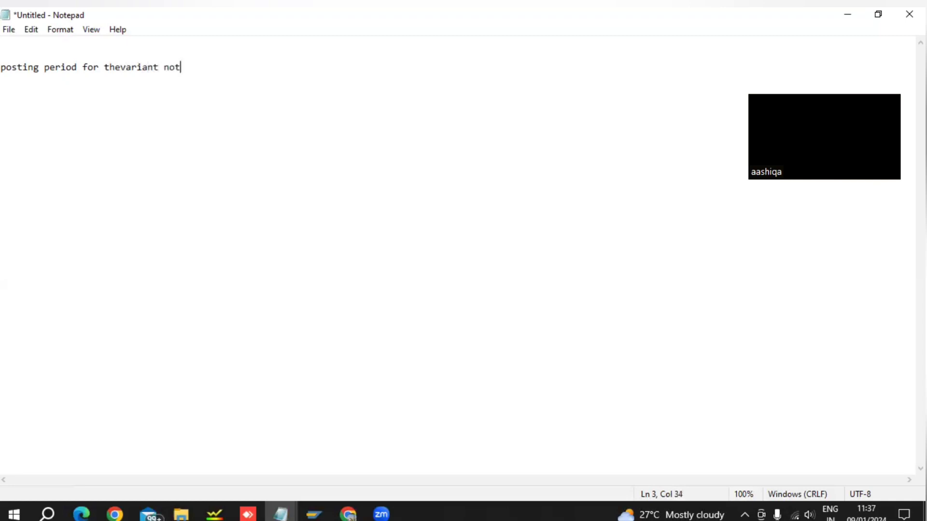
pyautogui.write(' open')
pyautogui.press('Left')
pyautogui.press('Left')
pyautogui.press('Left')
pyautogui.press('Left')
pyautogui.press('Left')
pyautogui.press('Left')
pyautogui.press('Left')
pyautogui.press('Left')
pyautogui.press('Left')
pyautogui.press('Left')
pyautogui.press('Left')
pyautogui.press('Left')
pyautogui.press('Left')
pyautogui.press('Left')
pyautogui.press('Left')
pyautogui.press('Left')
pyautogui.press('Left')
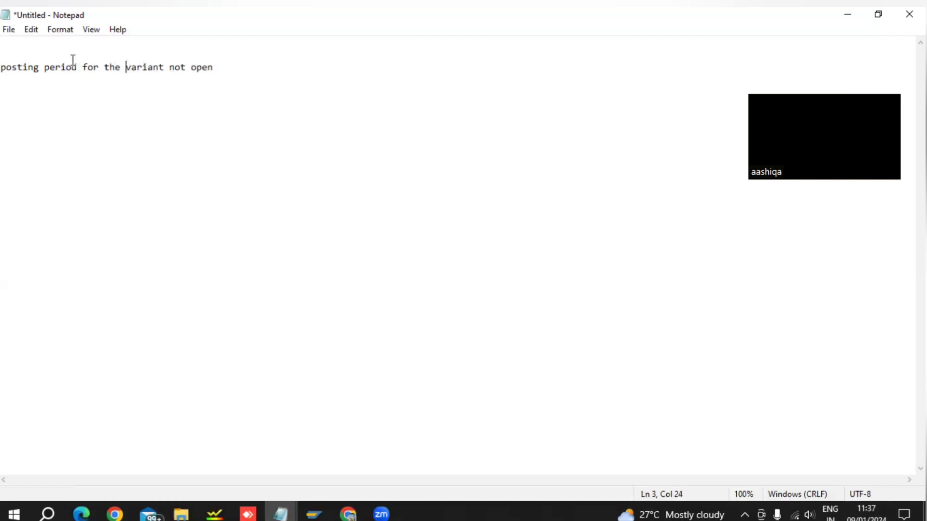
pyautogui.click(264, 69)
# Switch to the SAP Easy Access window and start transaction MIGO.
pyautogui.click(321, 514)
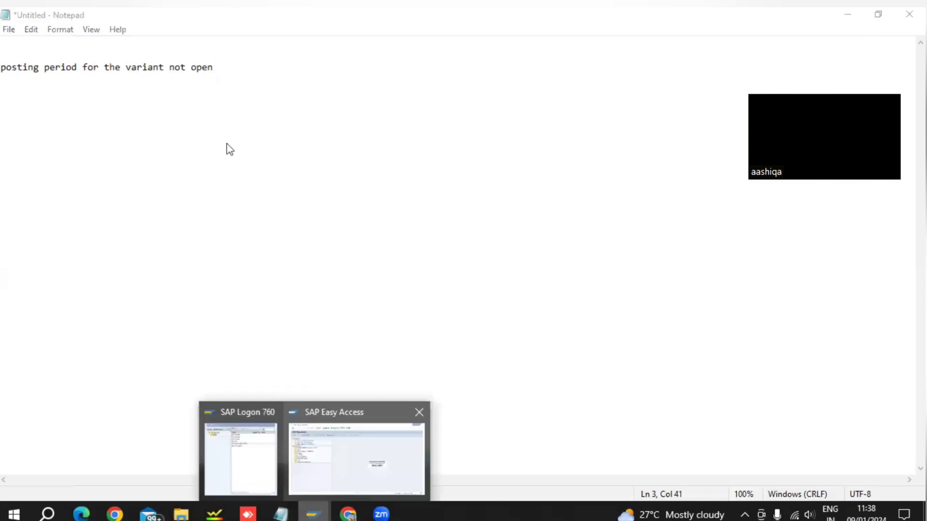
pyautogui.click(93, 42)
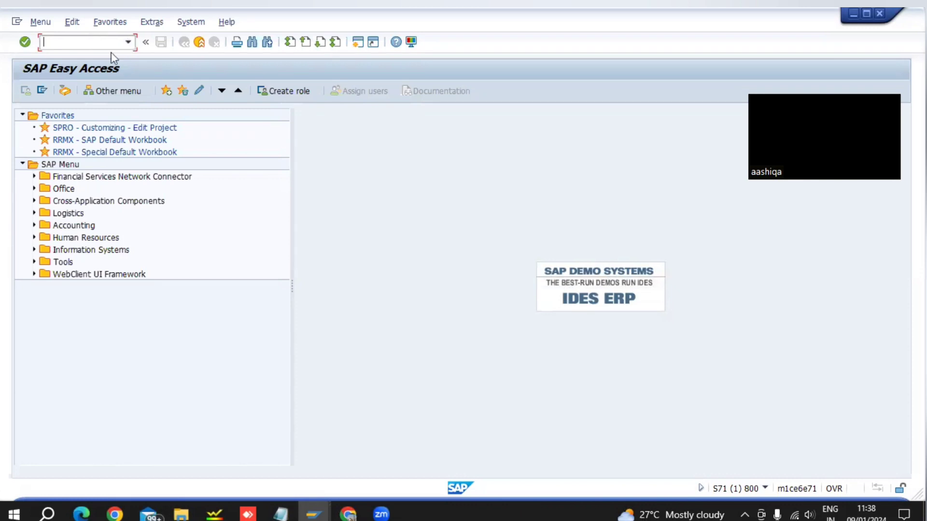
pyautogui.click(128, 43)
pyautogui.click(69, 71)
pyautogui.press('Return')
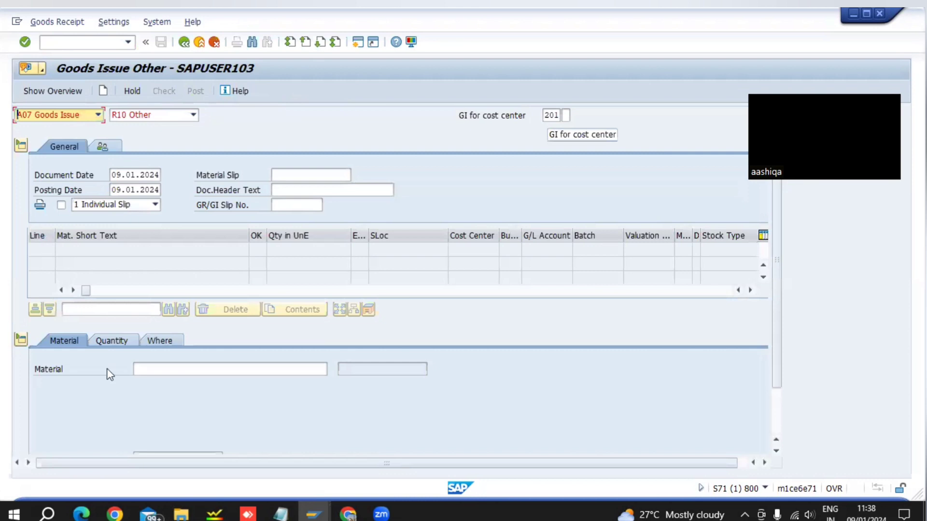
pyautogui.click(193, 370)
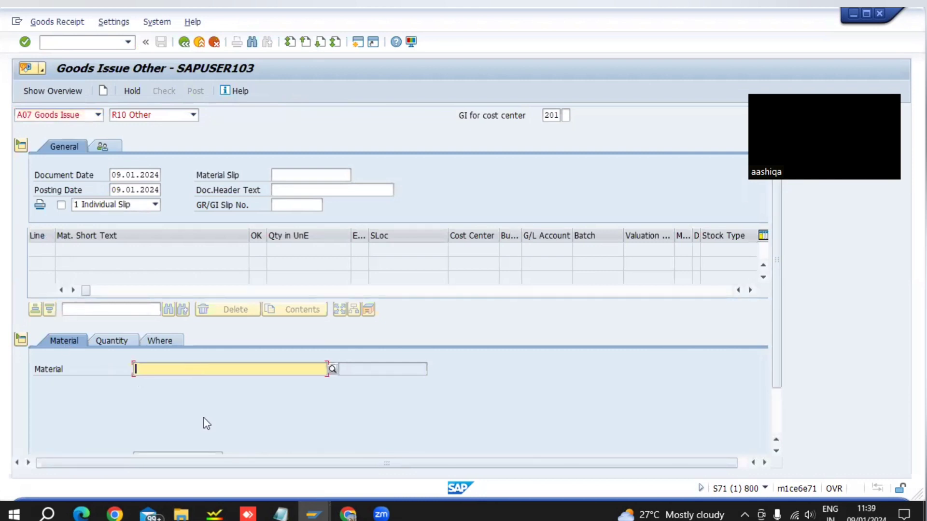
pyautogui.write('v')
pyautogui.press('BackSpace')
pyautogui.doubleClick(290, 513)
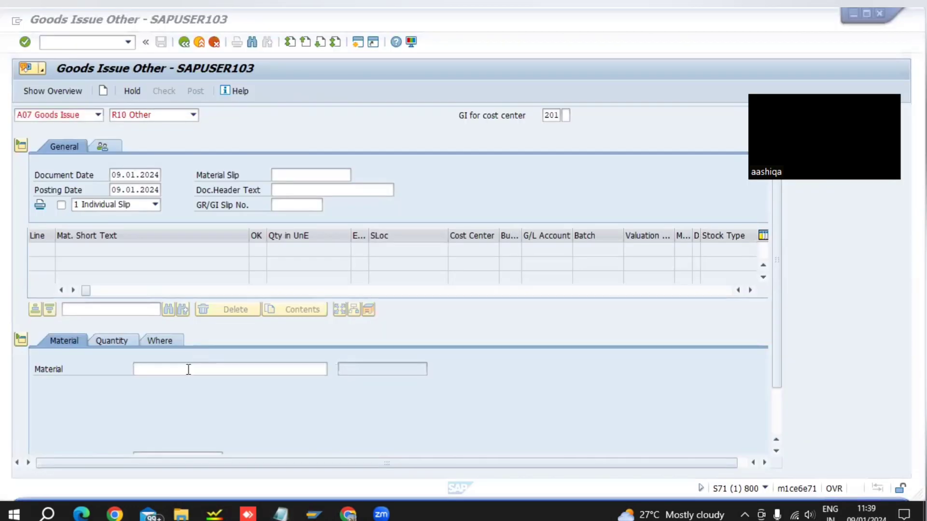
pyautogui.click(188, 369)
pyautogui.hotkey('ctrl', 'v')
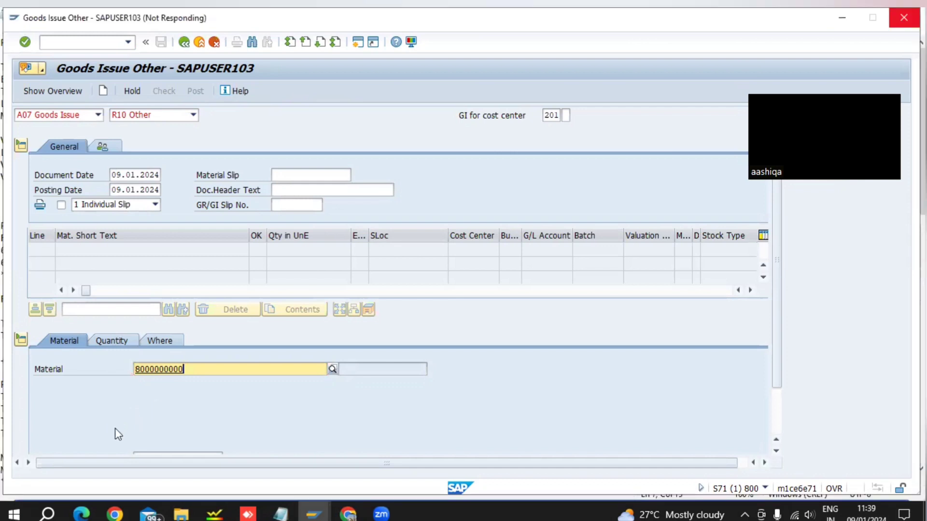
# Set the item's quantity in unit of entry to 10.
pyautogui.click(126, 339)
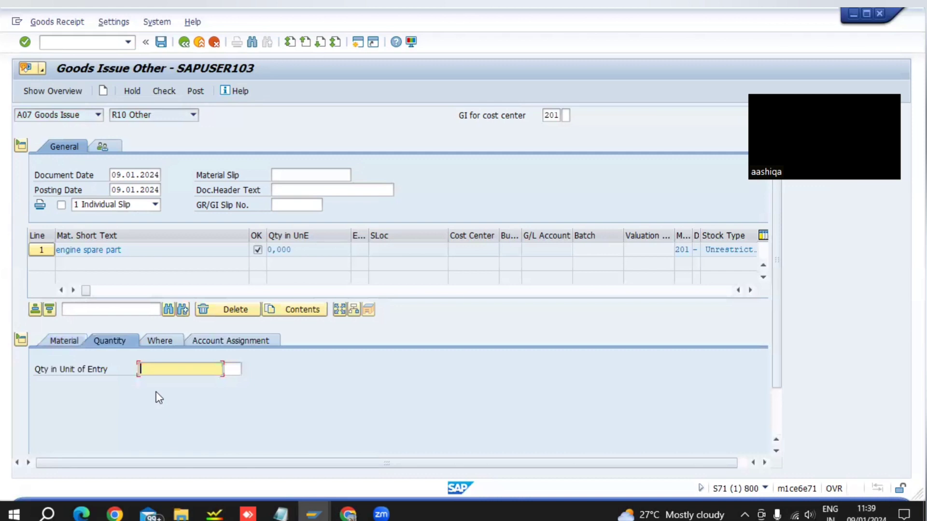
pyautogui.write('10')
pyautogui.press('Return')
# Set the item's plant to LCC1 and its storage location to S1.
pyautogui.click(170, 341)
pyautogui.click(171, 400)
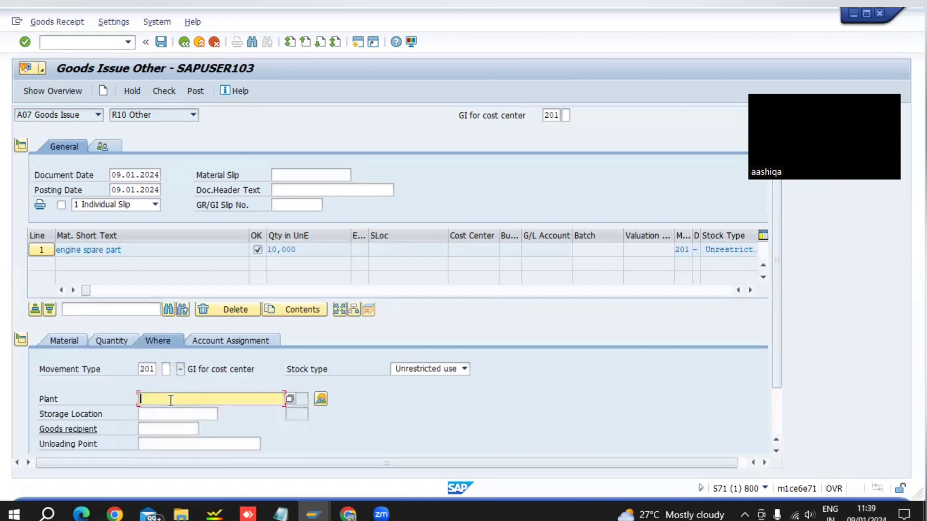
pyautogui.write('l')
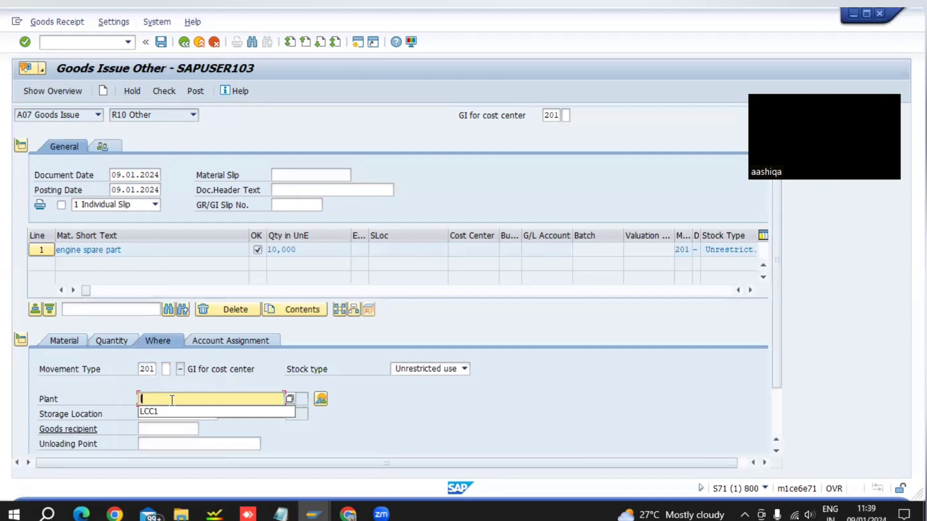
pyautogui.click(171, 410)
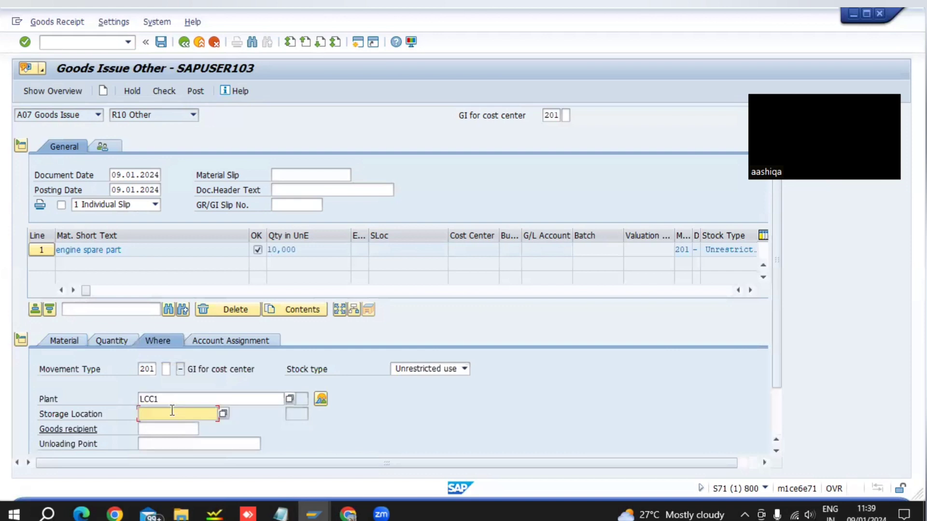
pyautogui.write('s1')
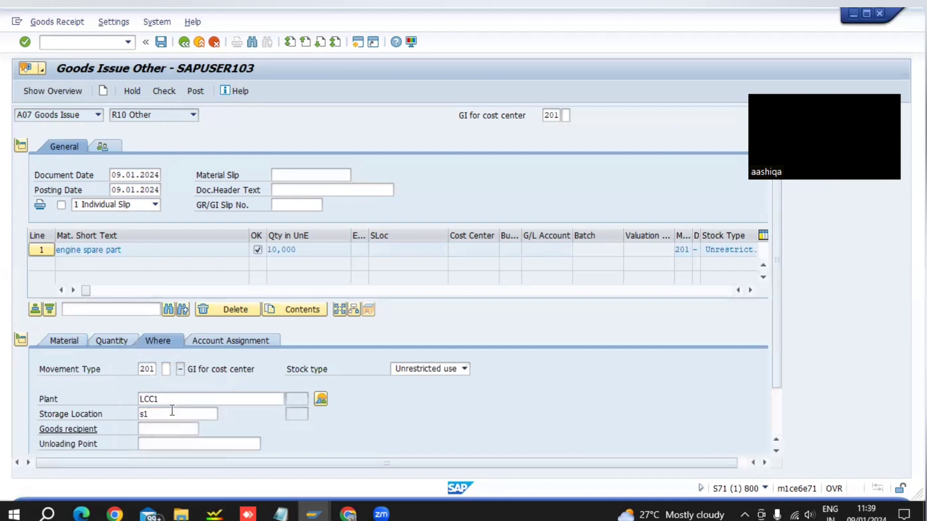
pyautogui.press('Return')
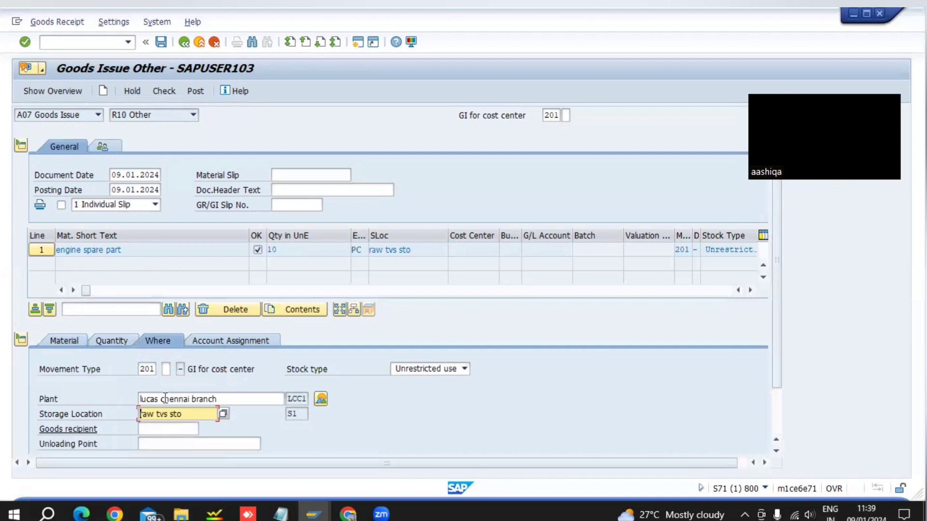
# Assign cost center SDCC to the goods issue item.
pyautogui.click(240, 340)
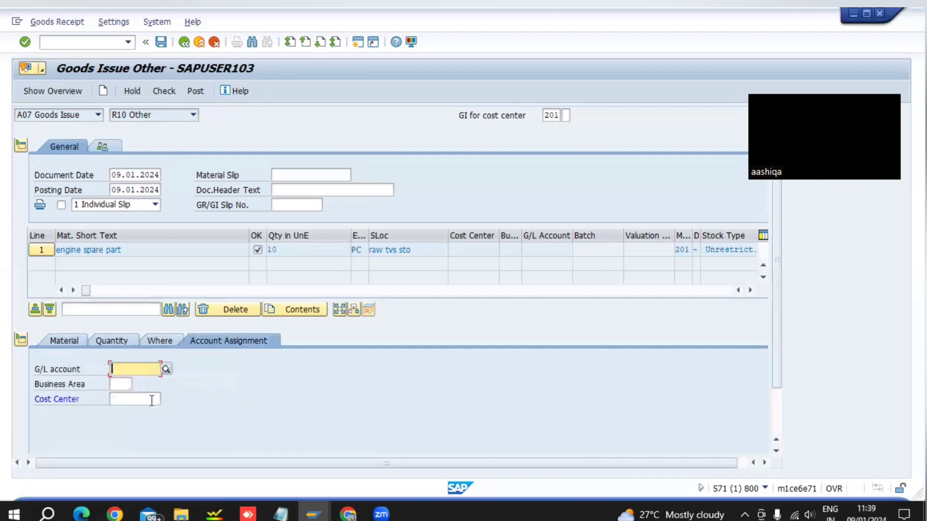
pyautogui.click(152, 401)
pyautogui.write('s')
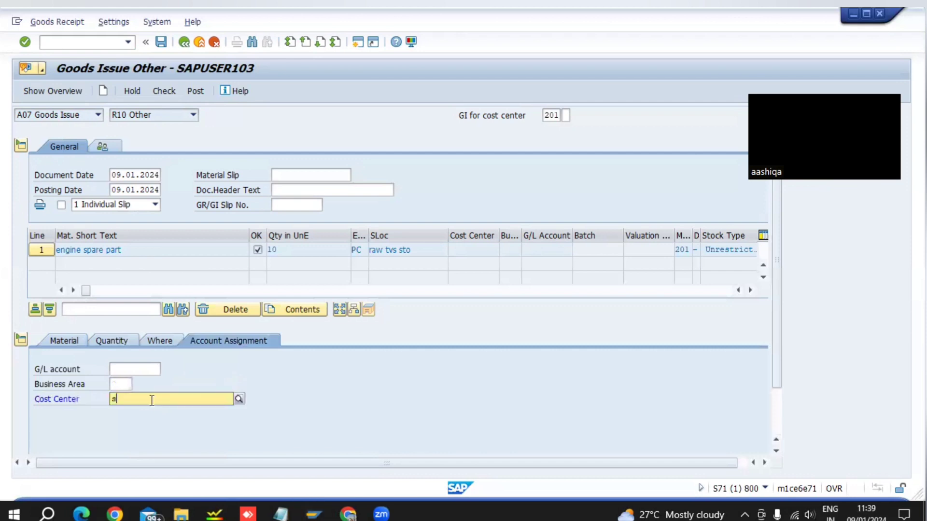
pyautogui.write('dcc')
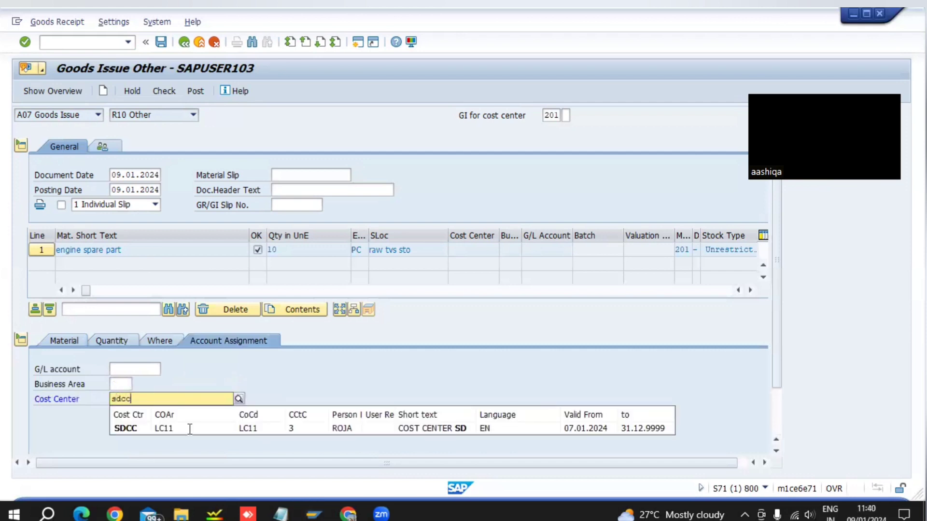
pyautogui.press('Return')
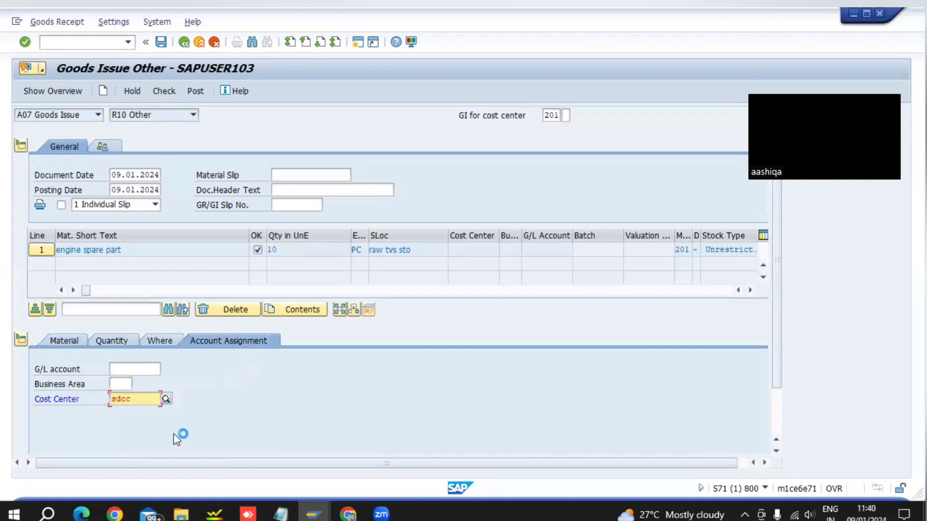
# Check the goods issue, try to post it, and examine the long text of the logged message.
pyautogui.click(162, 93)
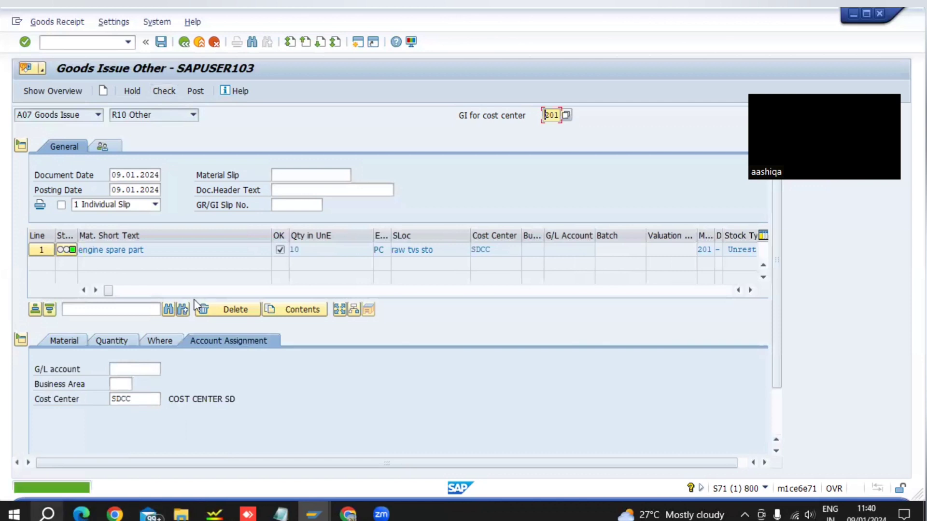
pyautogui.click(197, 95)
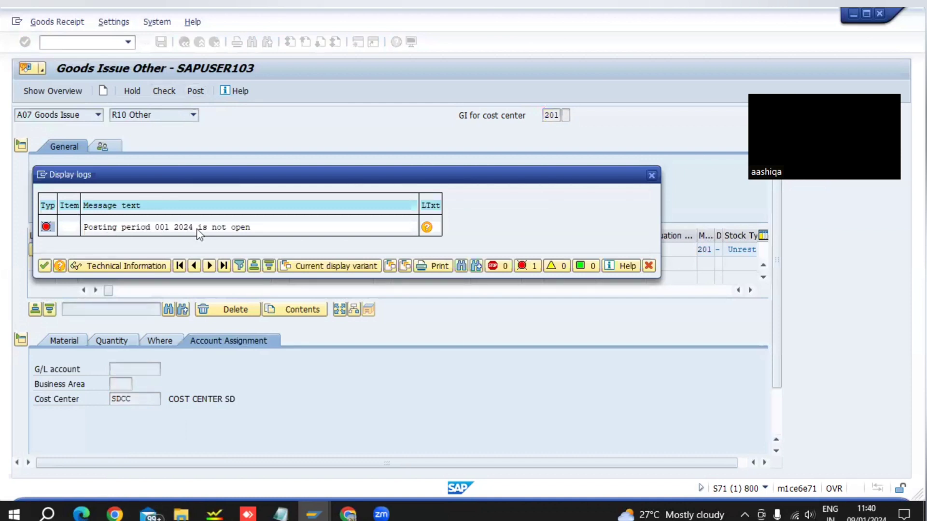
pyautogui.click(427, 229)
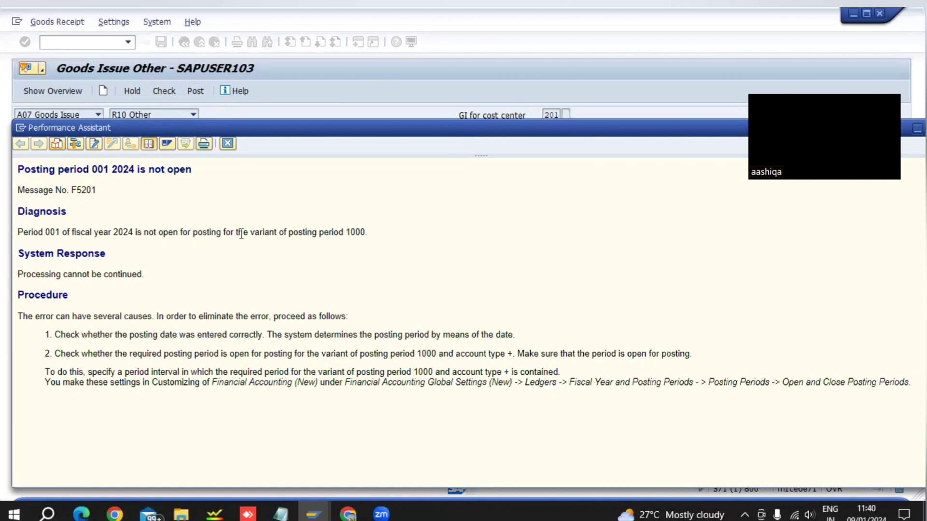
pyautogui.doubleClick(357, 232)
pyautogui.doubleClick(511, 132)
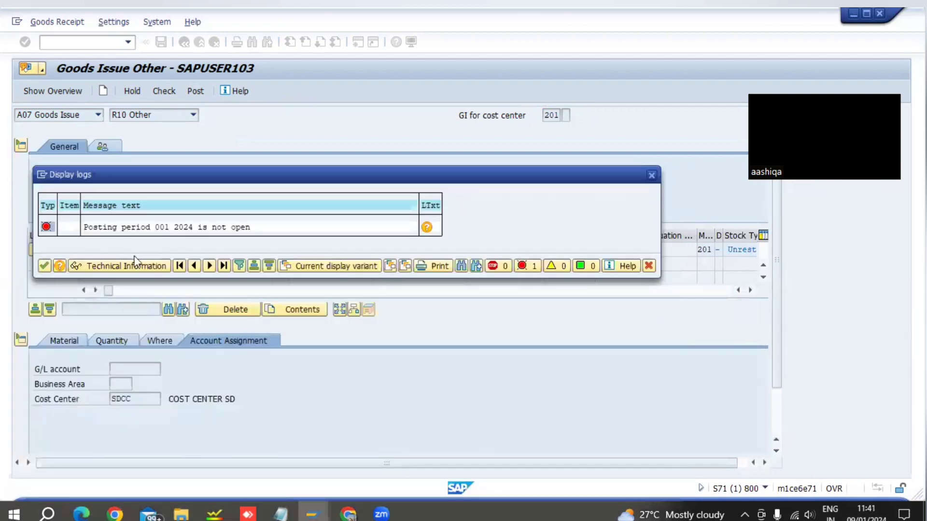
pyautogui.click(654, 178)
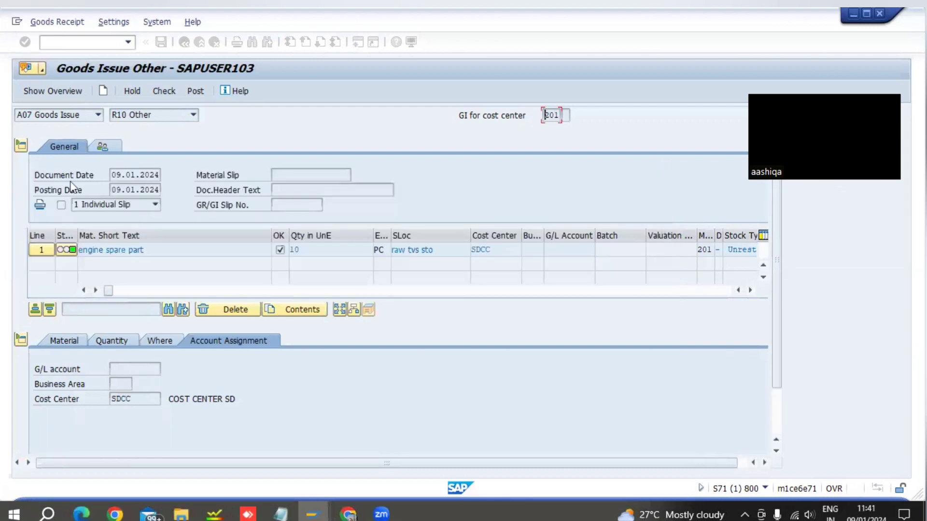
# Open a second SAP session and start transaction ob52 in it.
pyautogui.click(16, 23)
pyautogui.click(87, 131)
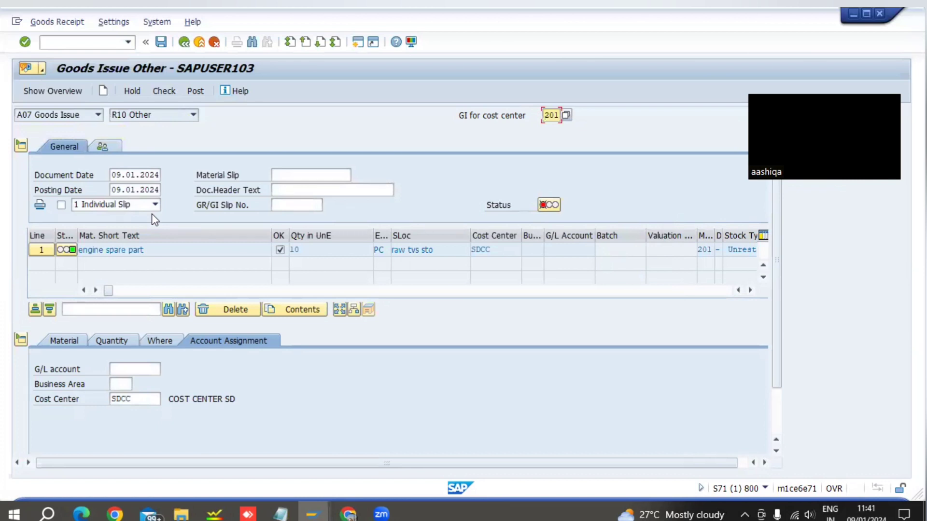
pyautogui.press('F3')
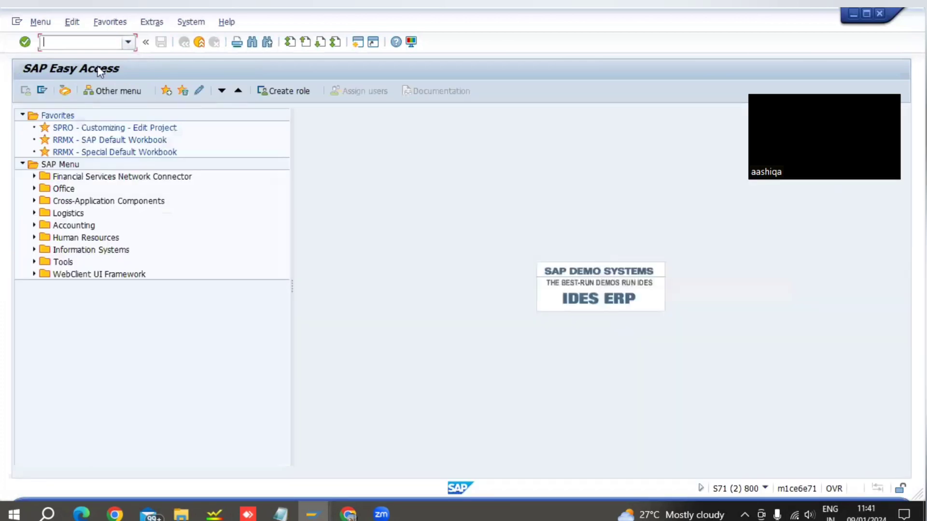
pyautogui.click(128, 42)
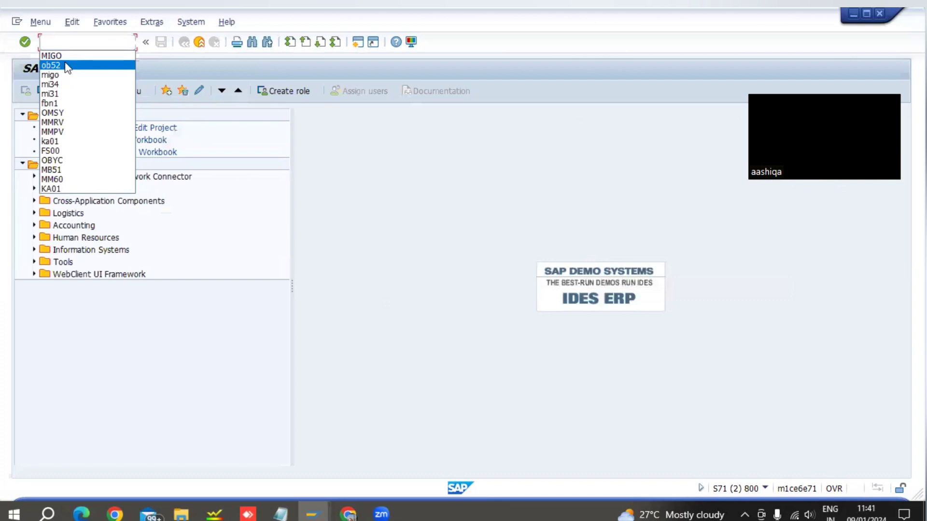
pyautogui.click(67, 66)
pyautogui.press('Return')
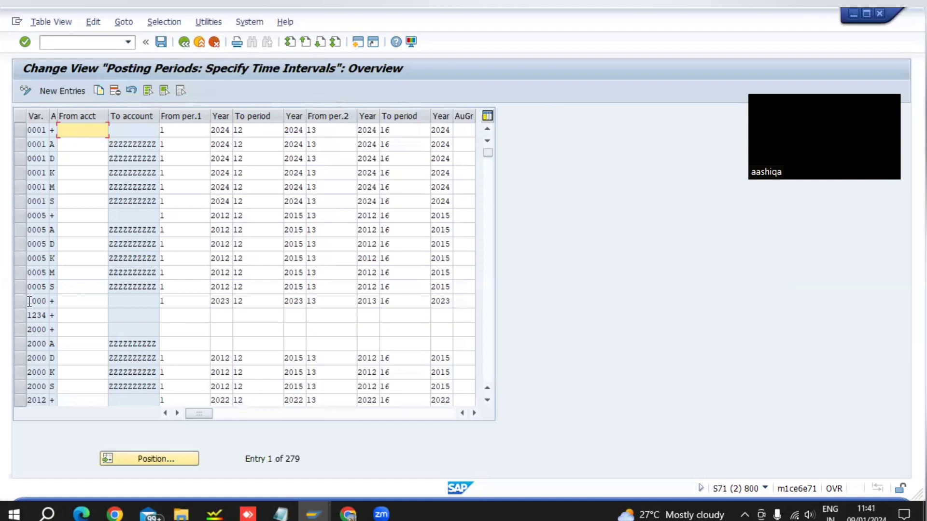
# Set the first posting interval of variant 1000, account type +, to start and end in year 2024.
pyautogui.click(169, 302)
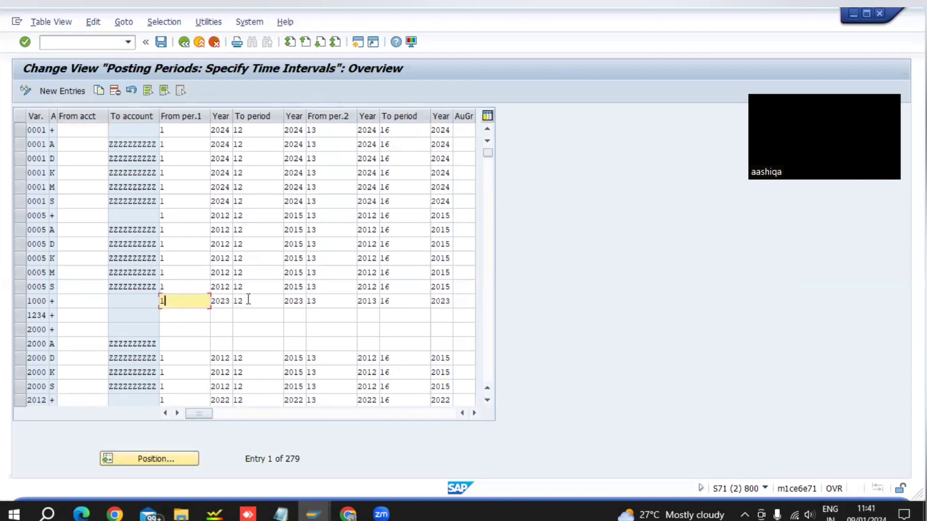
pyautogui.press('Tab')
pyautogui.press('Tab')
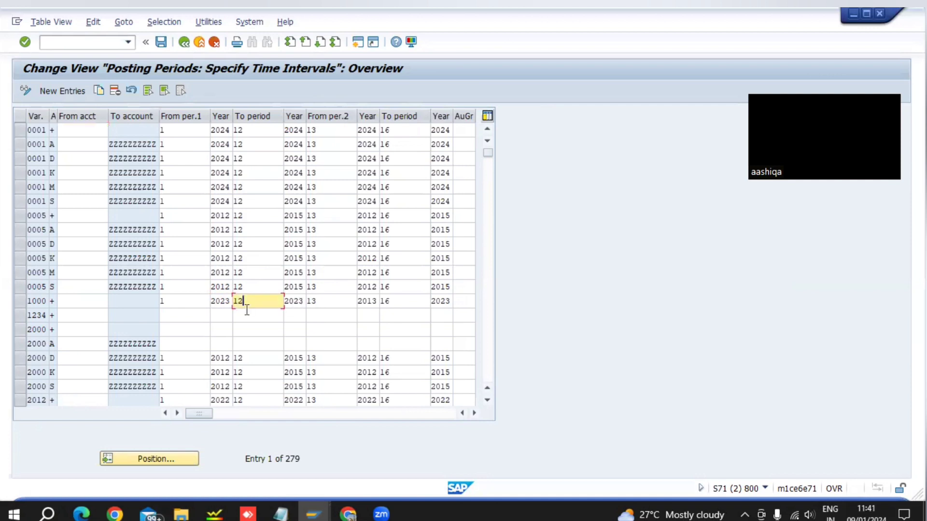
pyautogui.press('Tab')
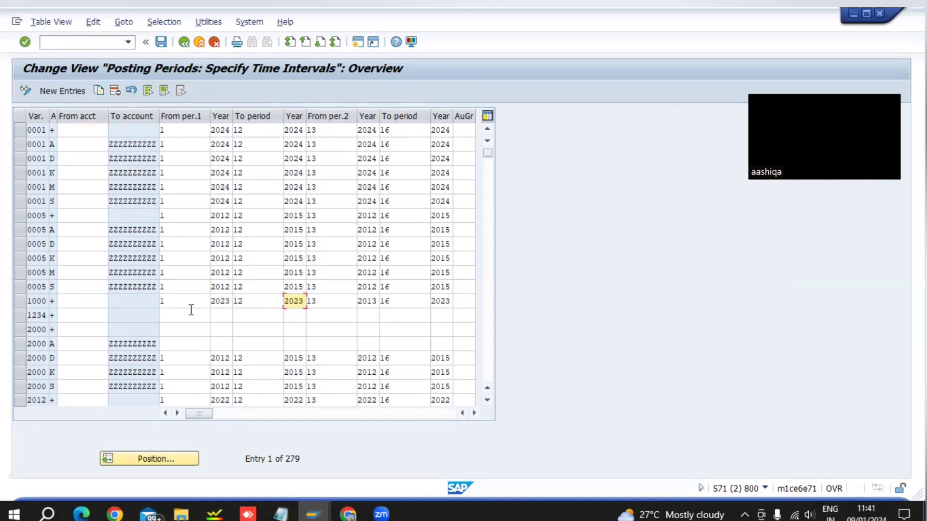
pyautogui.click(229, 302)
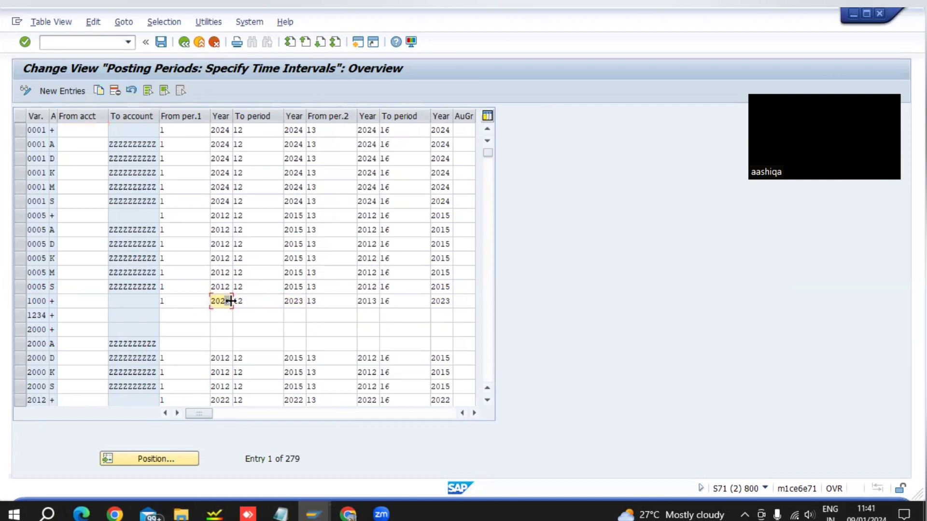
pyautogui.click(304, 300)
pyautogui.write('4')
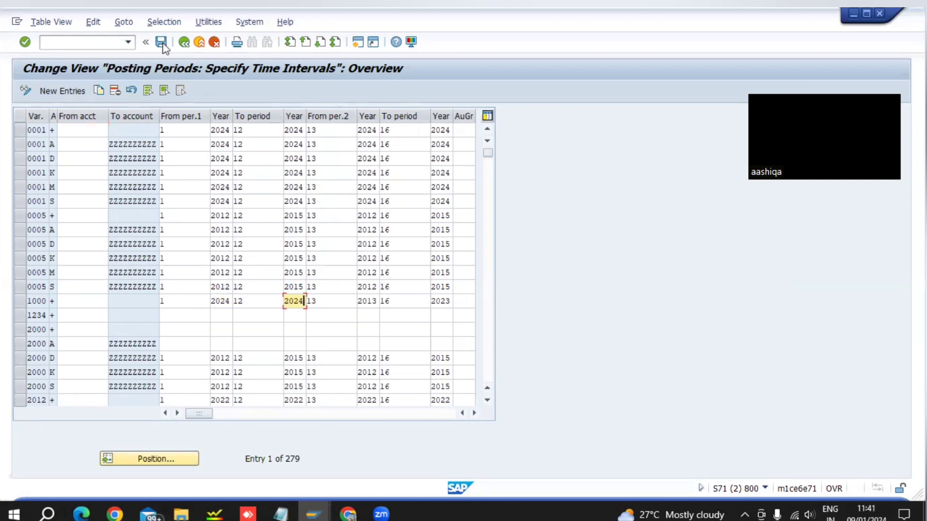
# Save the posting period changes under the proposed customizing request and return to SAP Easy Access.
pyautogui.hotkey('ctrl', 's')
pyautogui.click(161, 43)
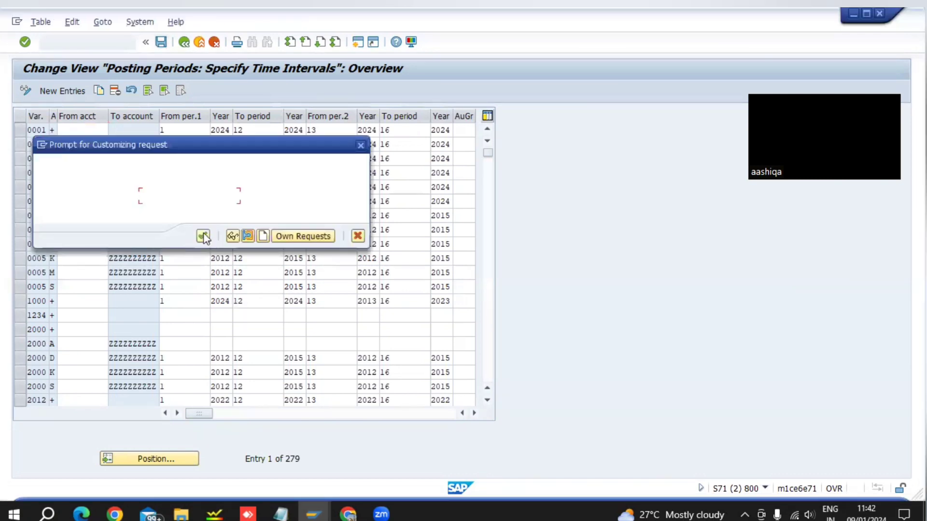
pyautogui.click(210, 243)
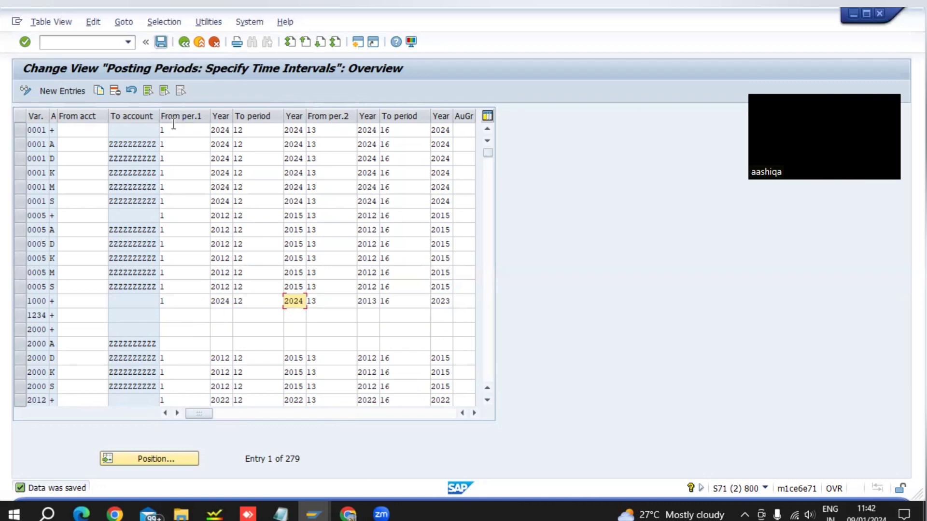
pyautogui.click(160, 44)
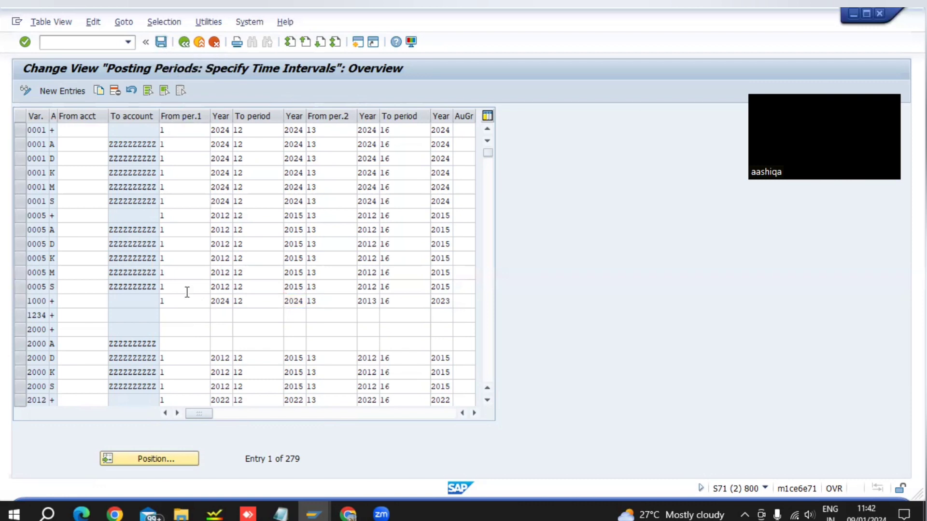
pyautogui.click(184, 43)
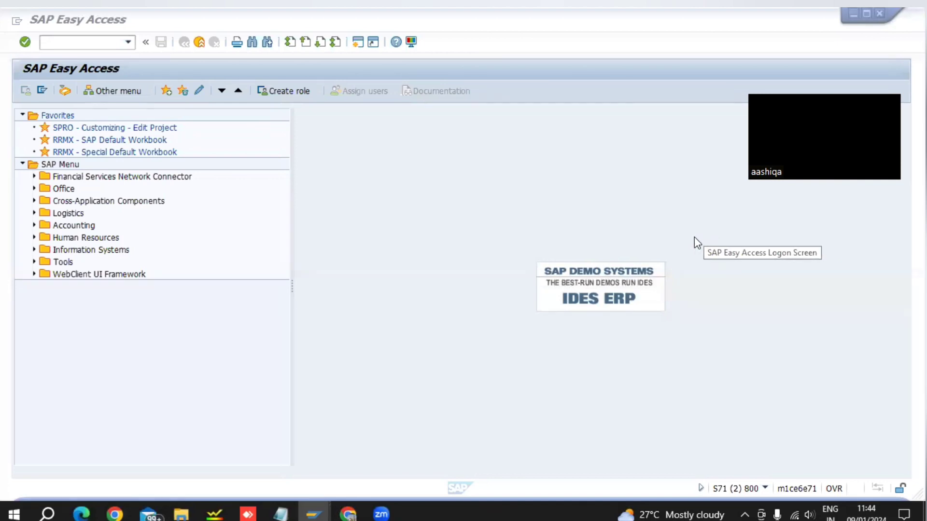
# Return to the Goods Issue session, check the document and post it.
pyautogui.hotkey('alt', 'Tab')
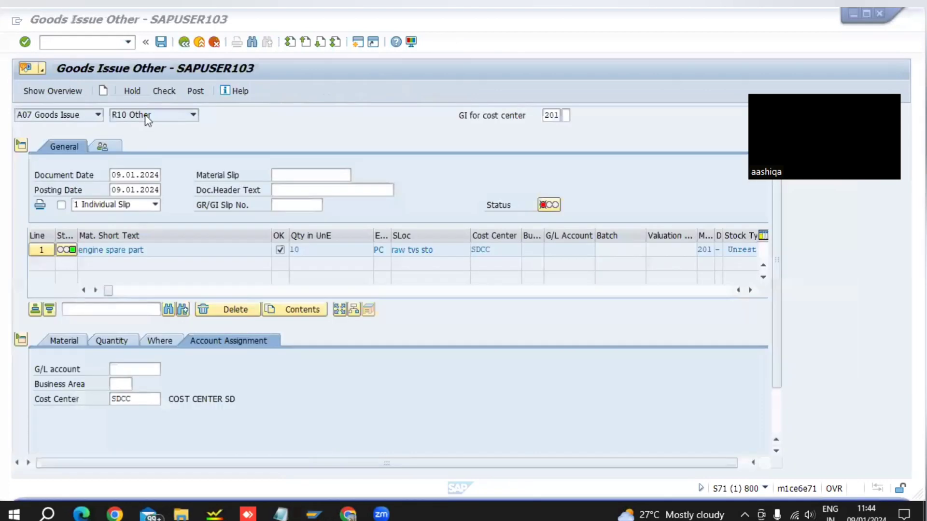
pyautogui.click(166, 91)
pyautogui.click(196, 91)
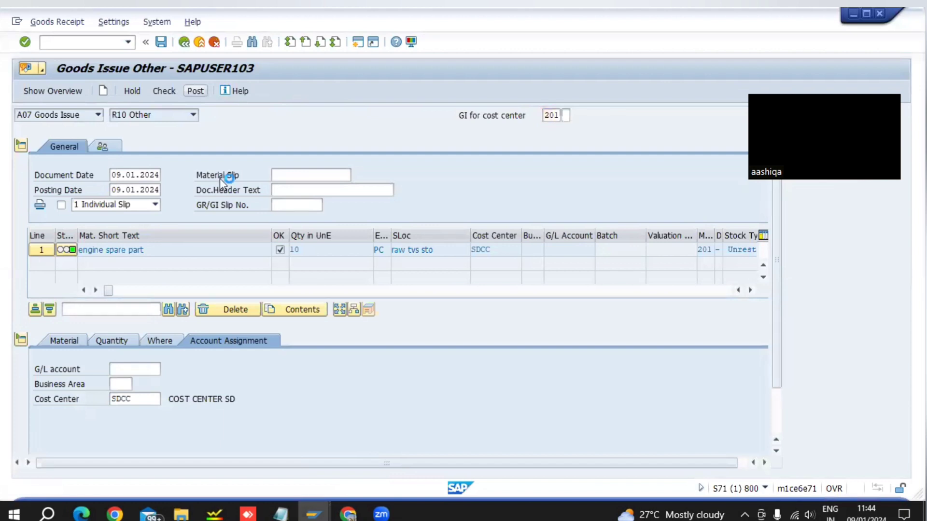